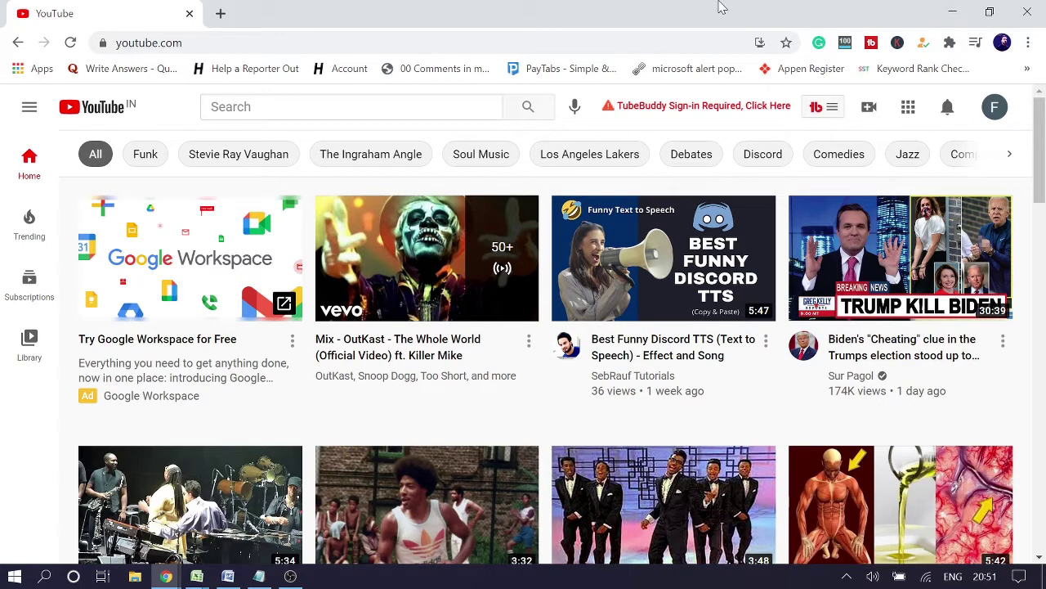
# - Switch YouTube from the current account to the other signed-in Google account using the avatar menu
pyautogui.scroll(-1, 804, 363)
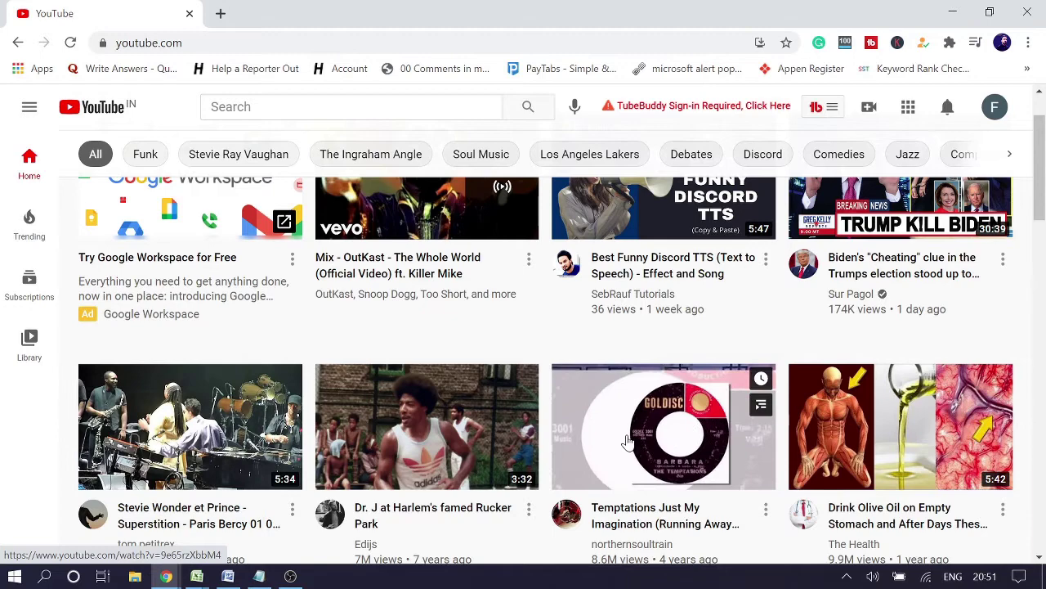
pyautogui.scroll(-1, 742, 442)
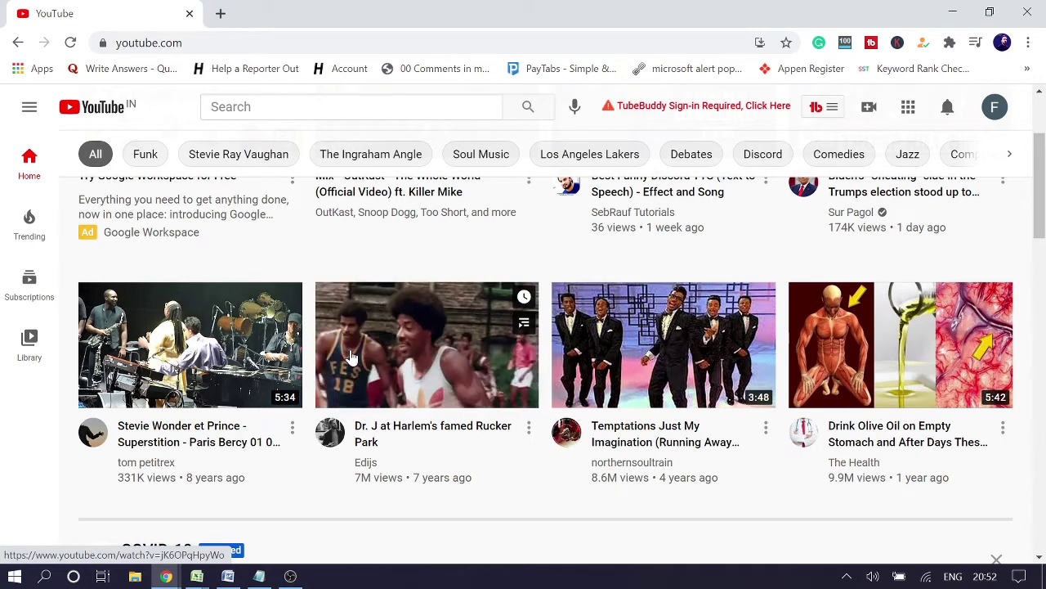
pyautogui.scroll(2, 799, 226)
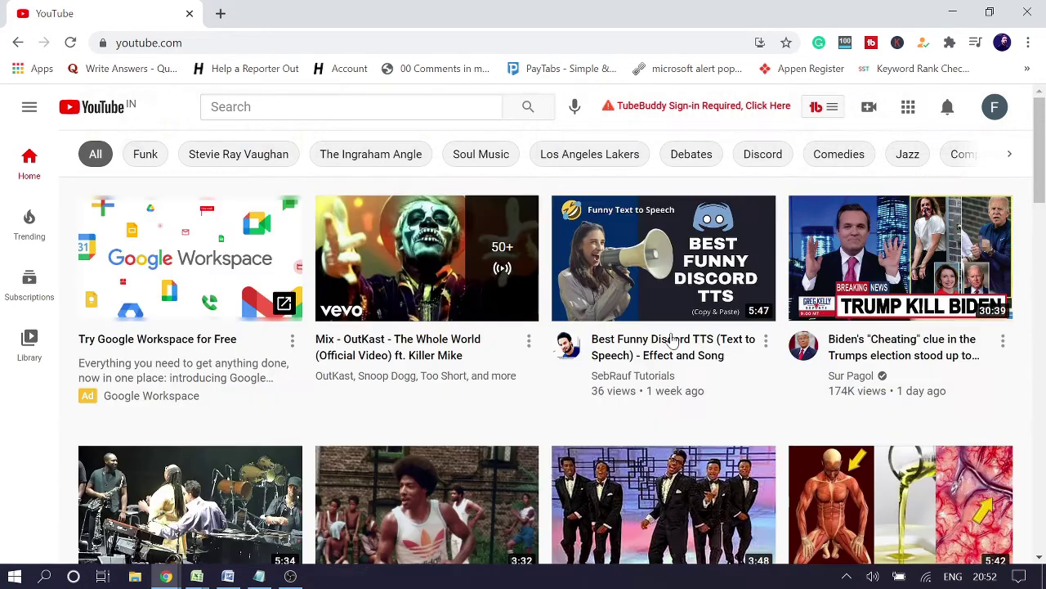
pyautogui.click(997, 117)
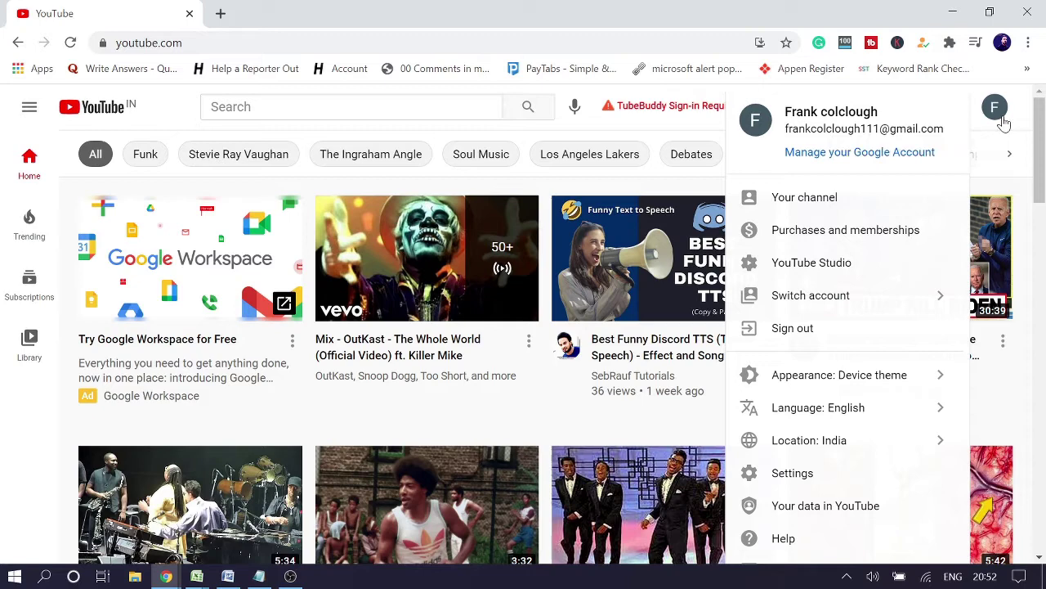
pyautogui.click(629, 127)
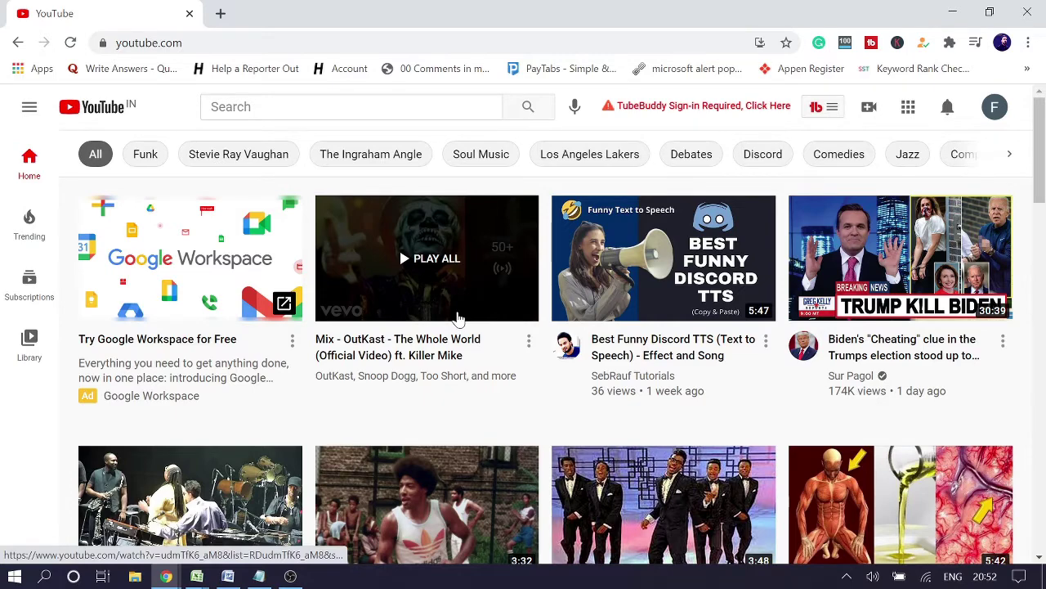
pyautogui.scroll(-2, 458, 317)
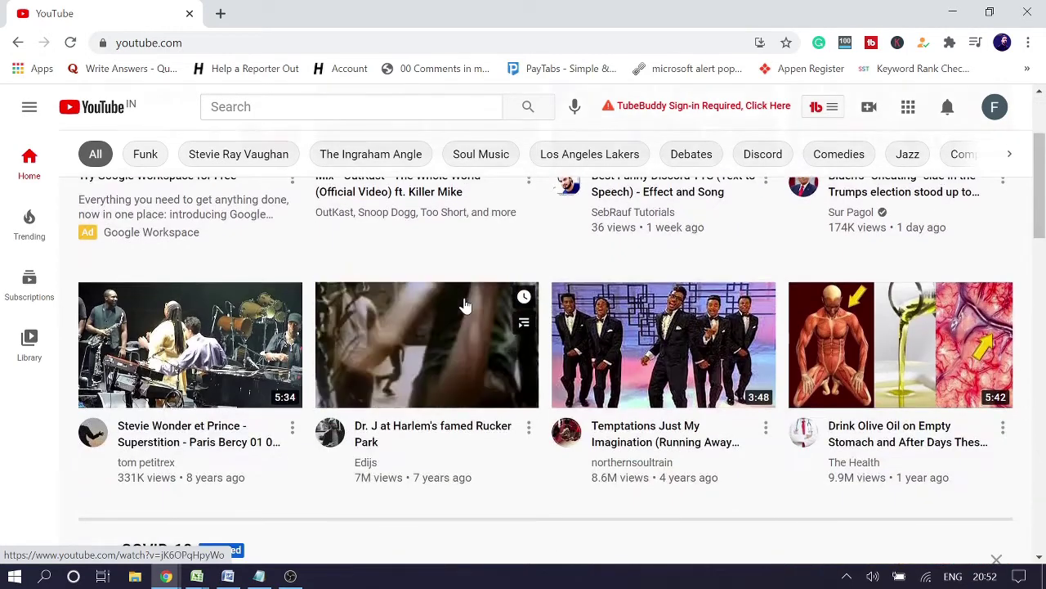
pyautogui.click(996, 115)
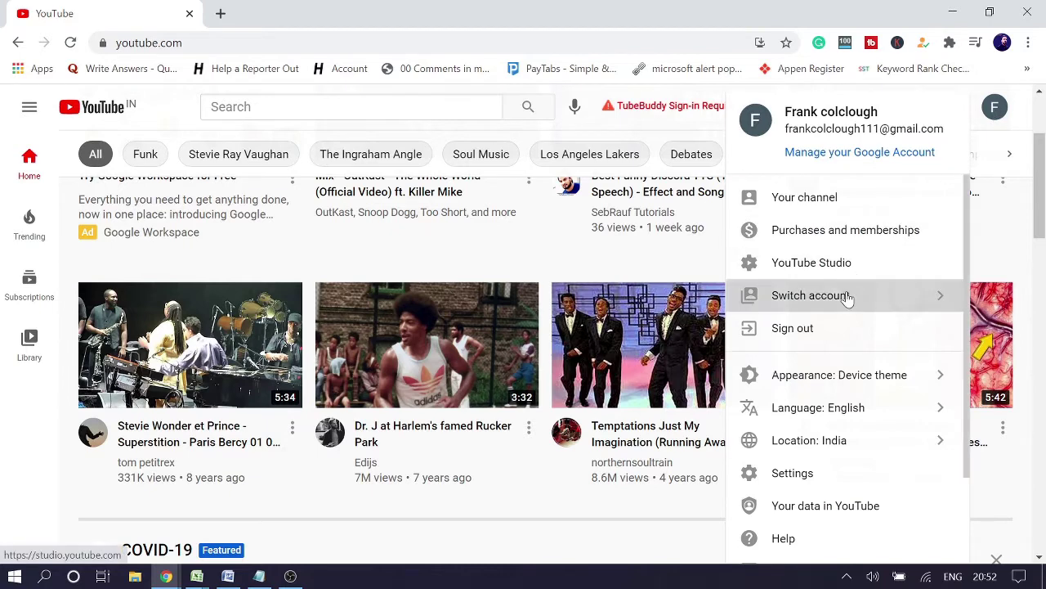
pyautogui.click(849, 299)
pyautogui.click(863, 301)
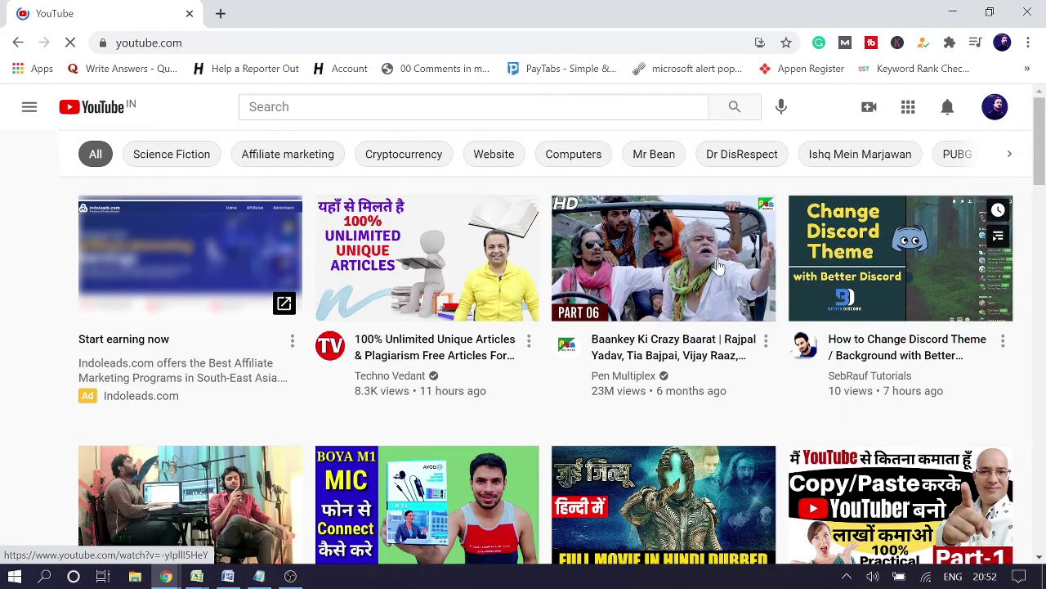
# - Open this account's YouTube Settings on the Notifications page
pyautogui.scroll(-2, 691, 268)
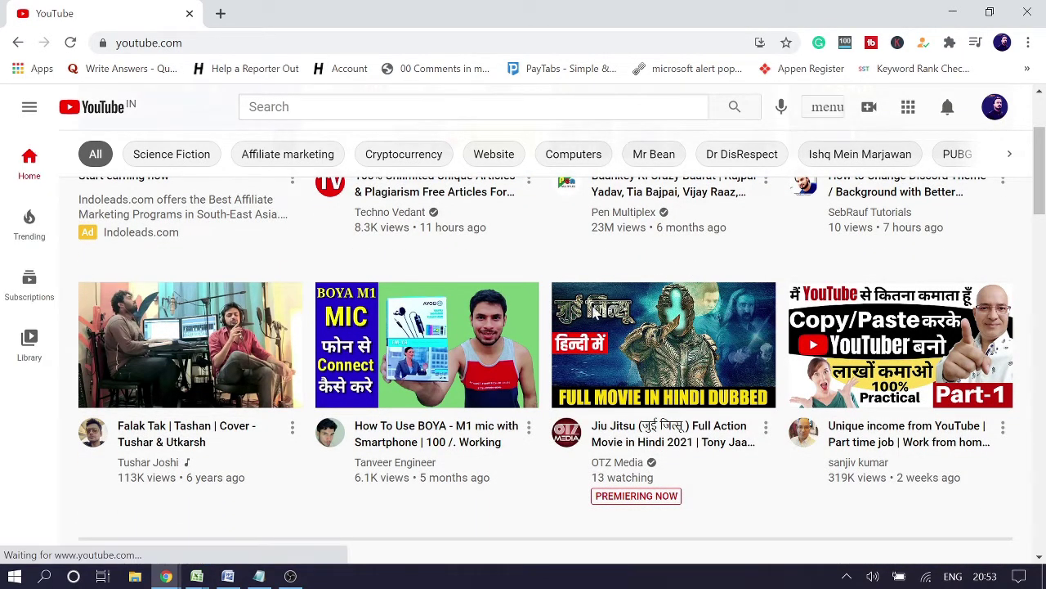
pyautogui.click(558, 391)
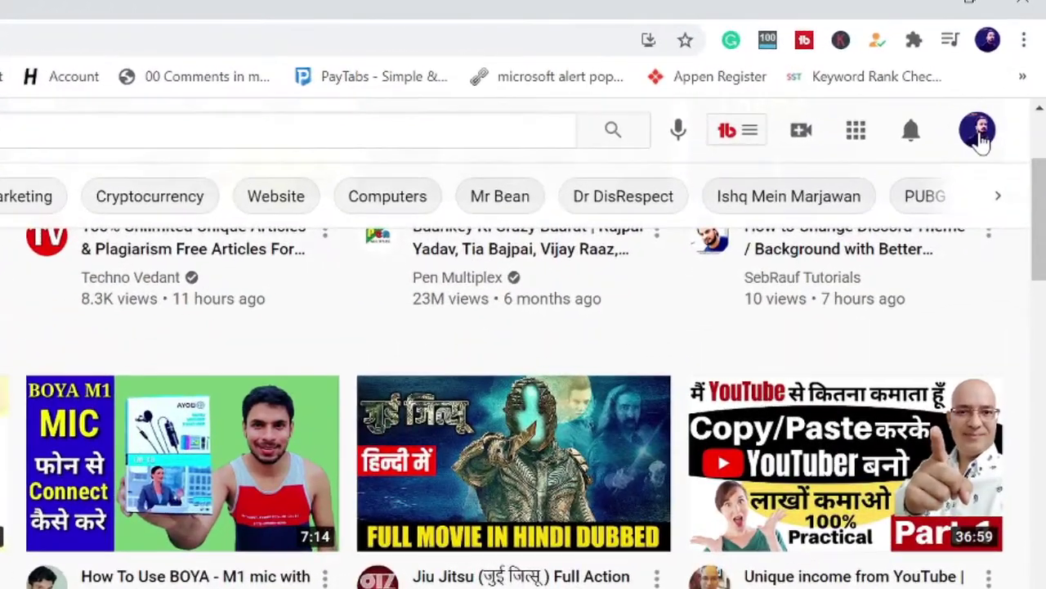
pyautogui.click(979, 137)
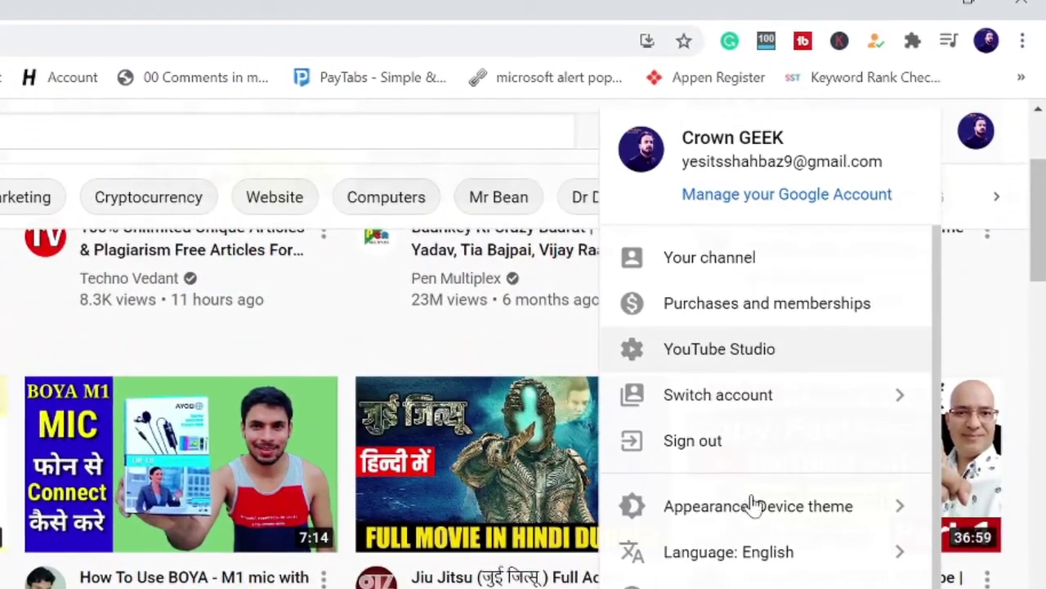
pyautogui.scroll(-2, 752, 505)
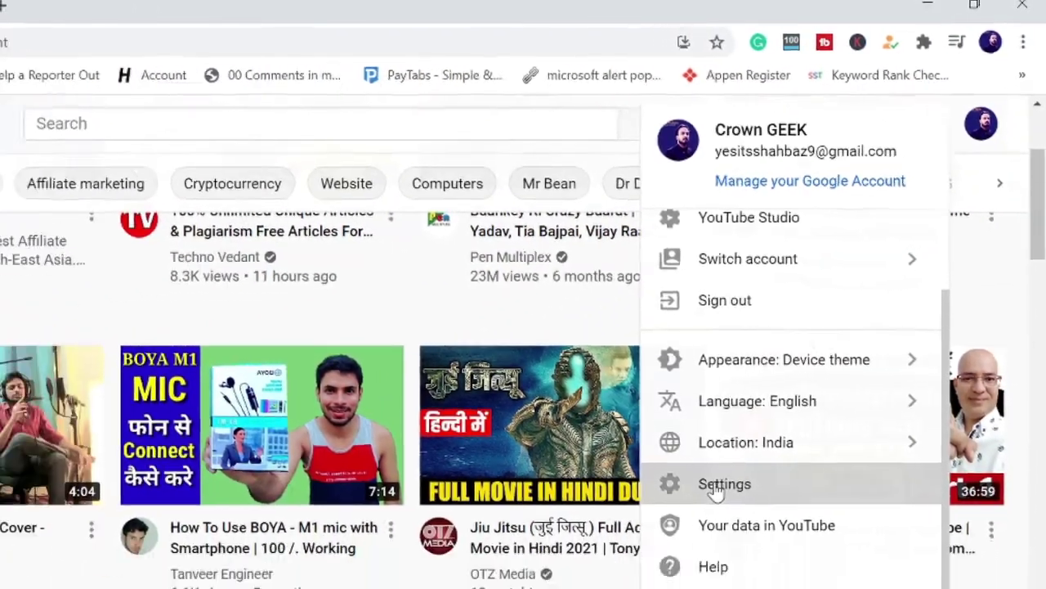
pyautogui.click(685, 533)
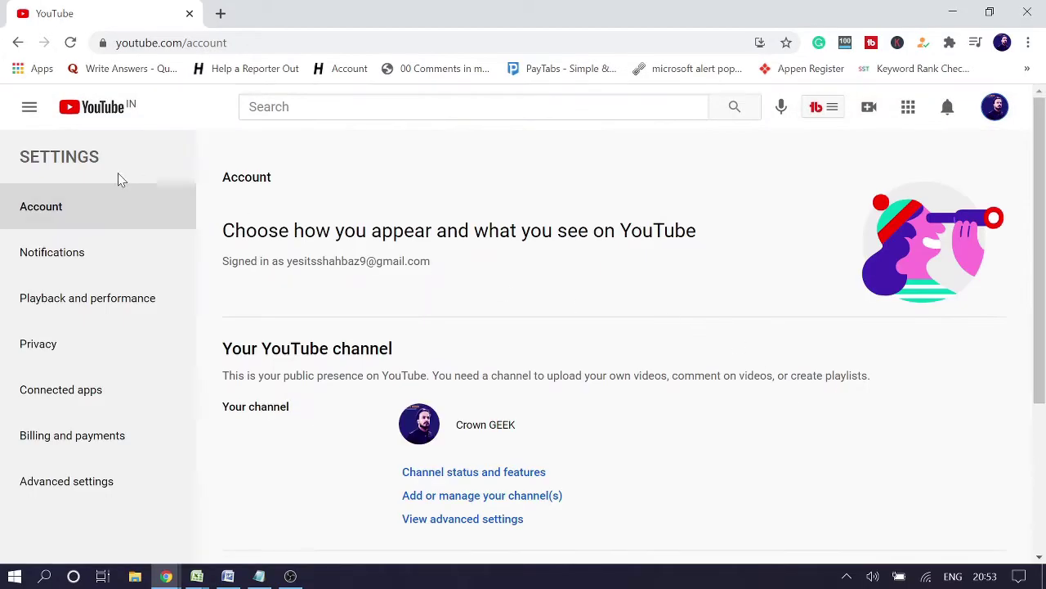
pyautogui.click(51, 255)
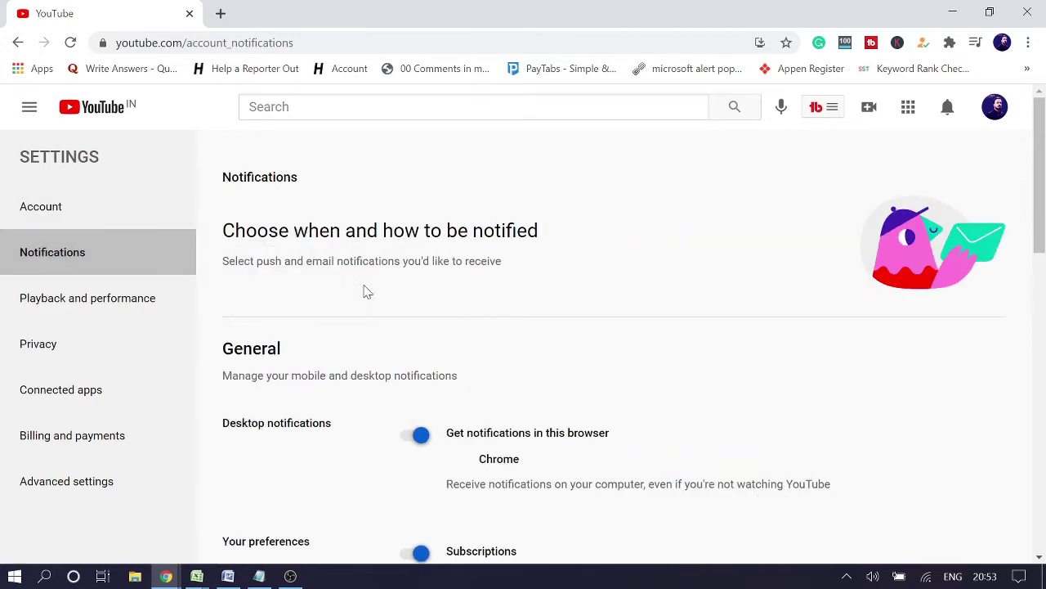
# - Toggle Recommended videos notifications off and back on so they stay enabled
pyautogui.scroll(-2, 366, 292)
pyautogui.scroll(-1, 260, 361)
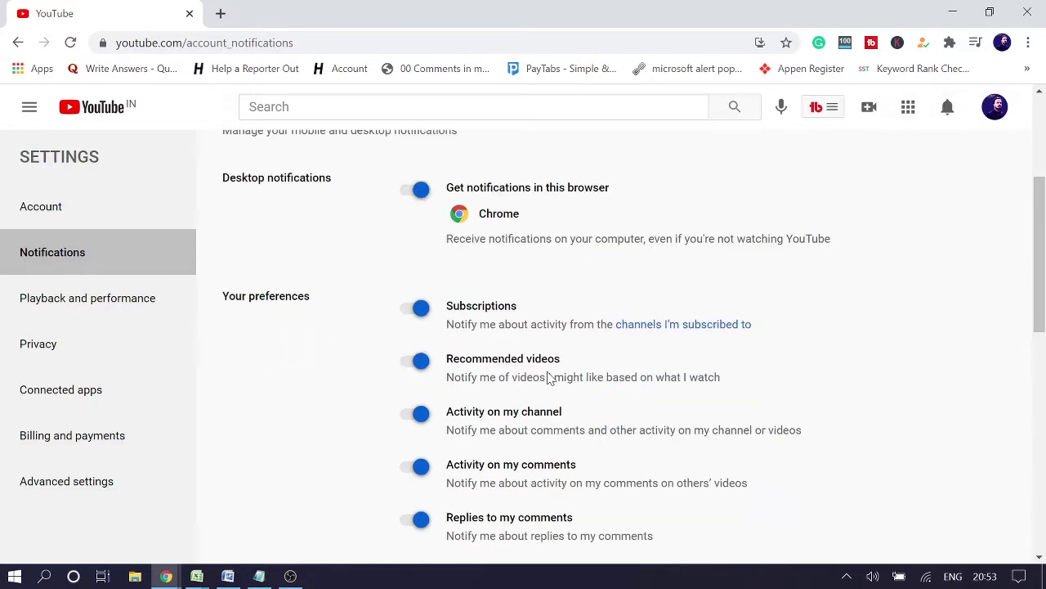
pyautogui.click(420, 362)
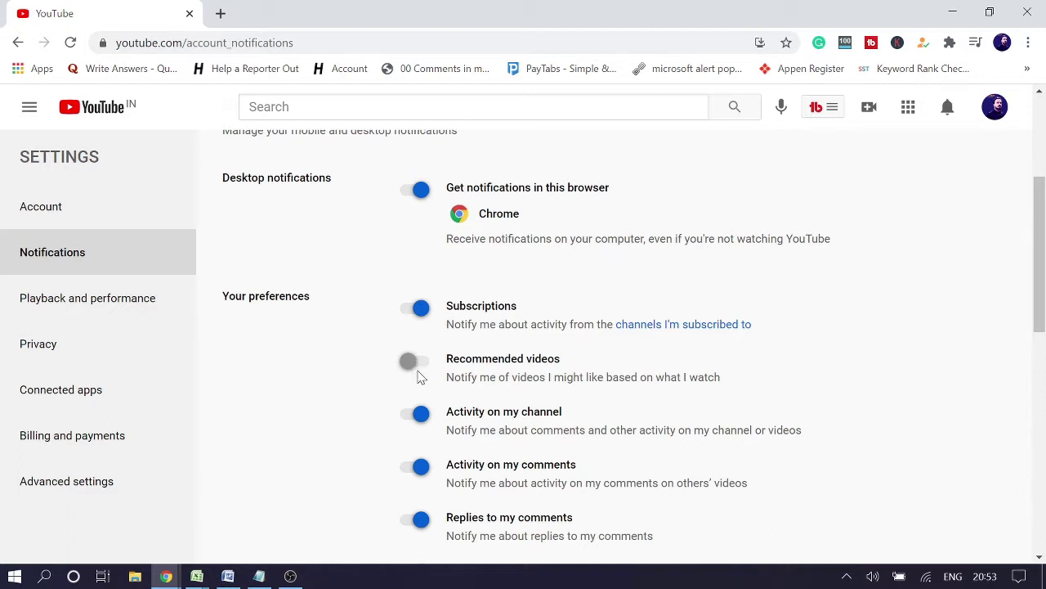
pyautogui.click(412, 363)
pyautogui.scroll(-5, 419, 393)
pyautogui.scroll(-3, 446, 442)
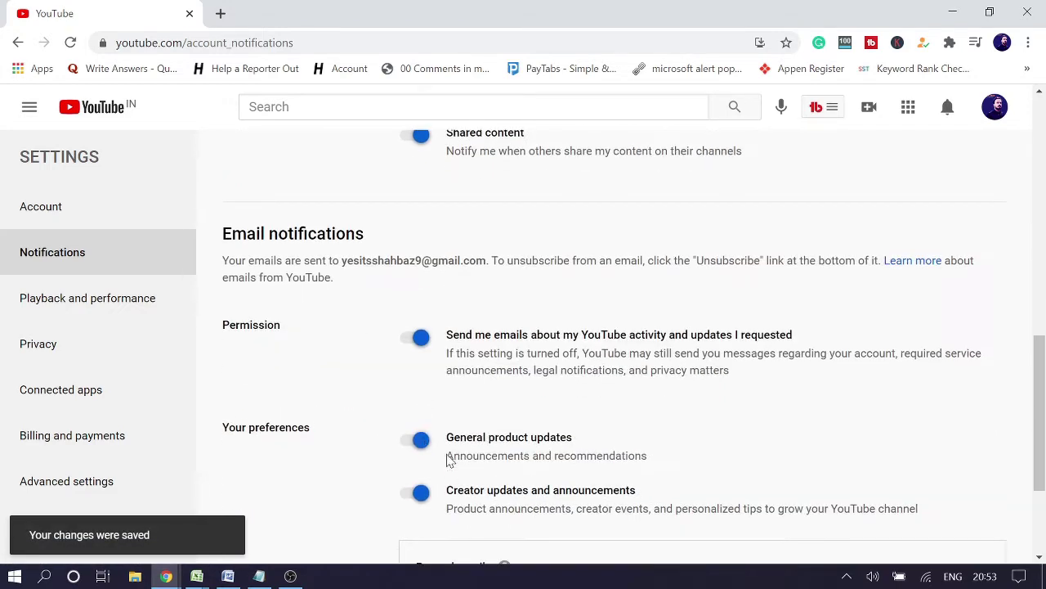
pyautogui.scroll(1, 451, 425)
pyautogui.scroll(3, 432, 355)
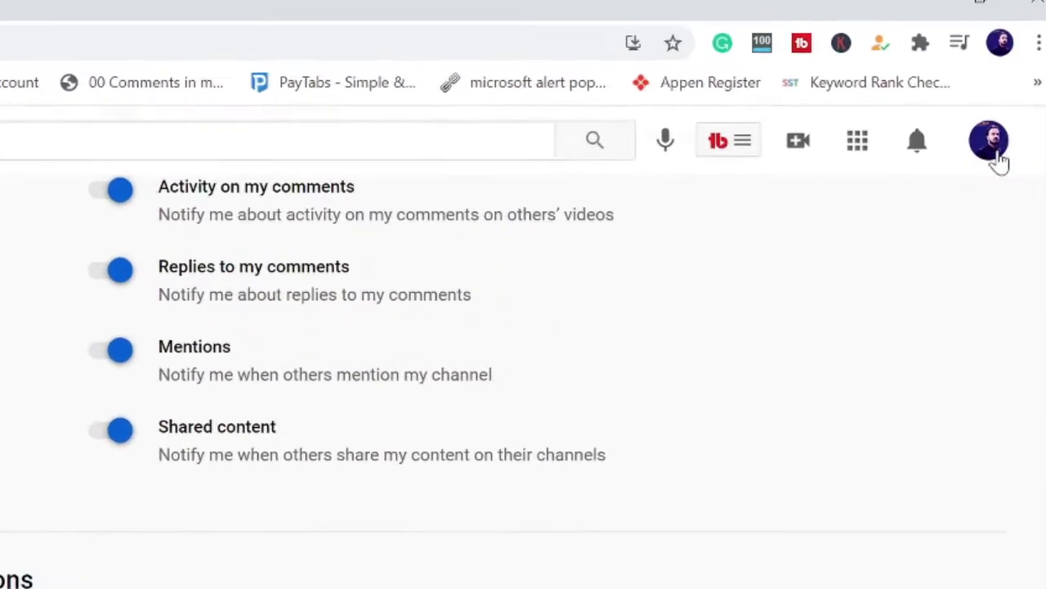
# - Open 'Your data in YouTube' from the avatar menu and scroll to the YouTube Watch History card
pyautogui.click(995, 108)
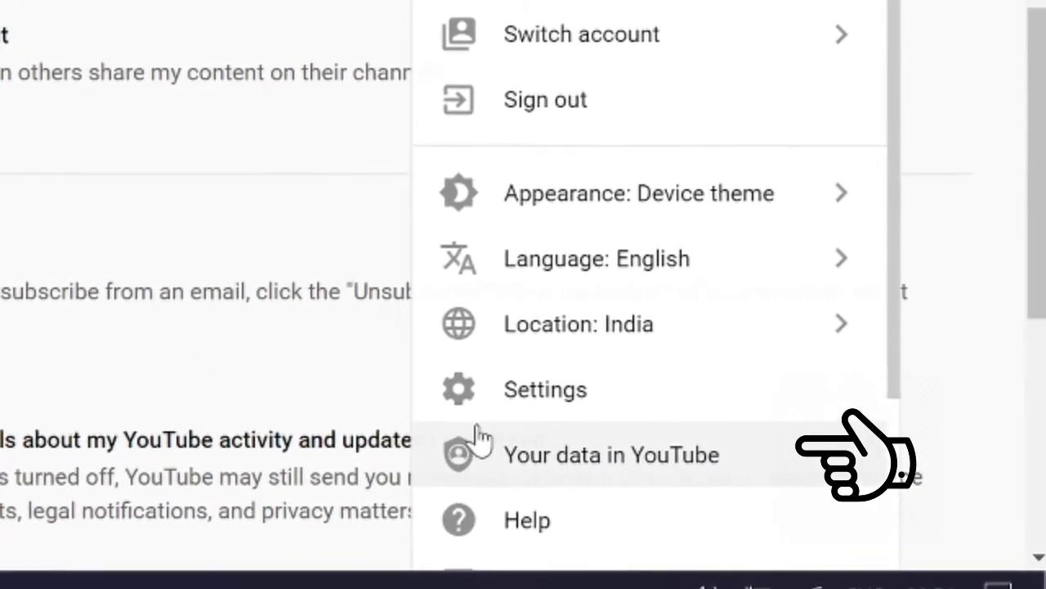
pyautogui.click(560, 460)
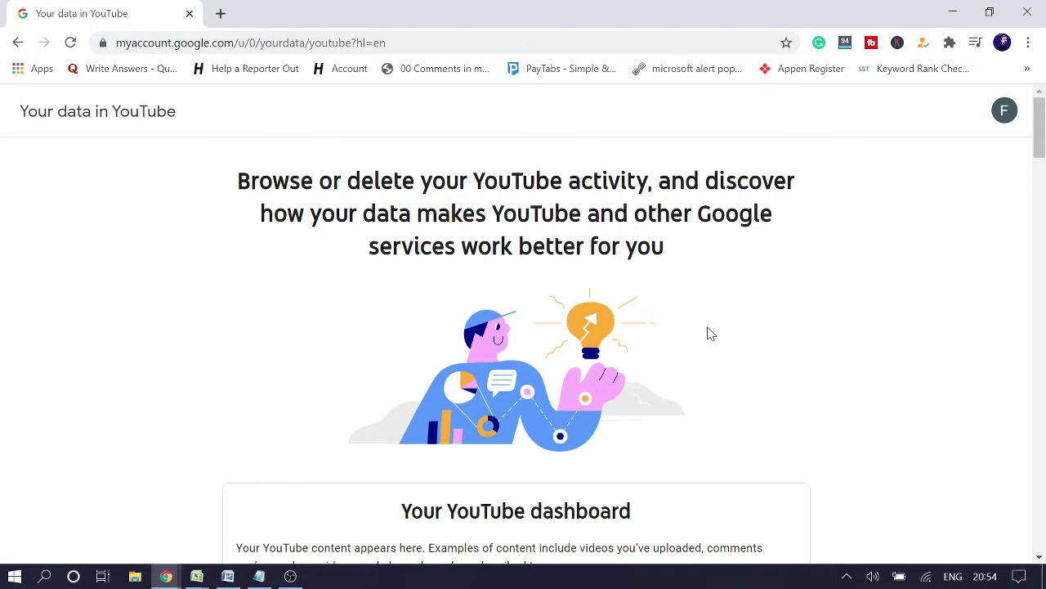
pyautogui.scroll(-1, 679, 352)
pyautogui.scroll(-3, 462, 307)
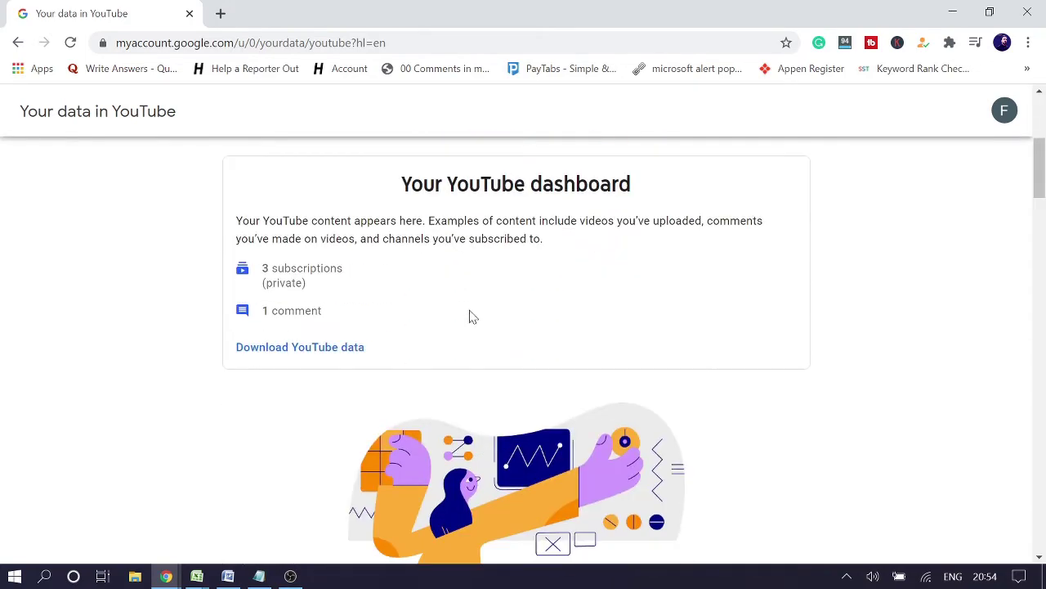
pyautogui.scroll(-1, 473, 317)
pyautogui.scroll(-6, 454, 322)
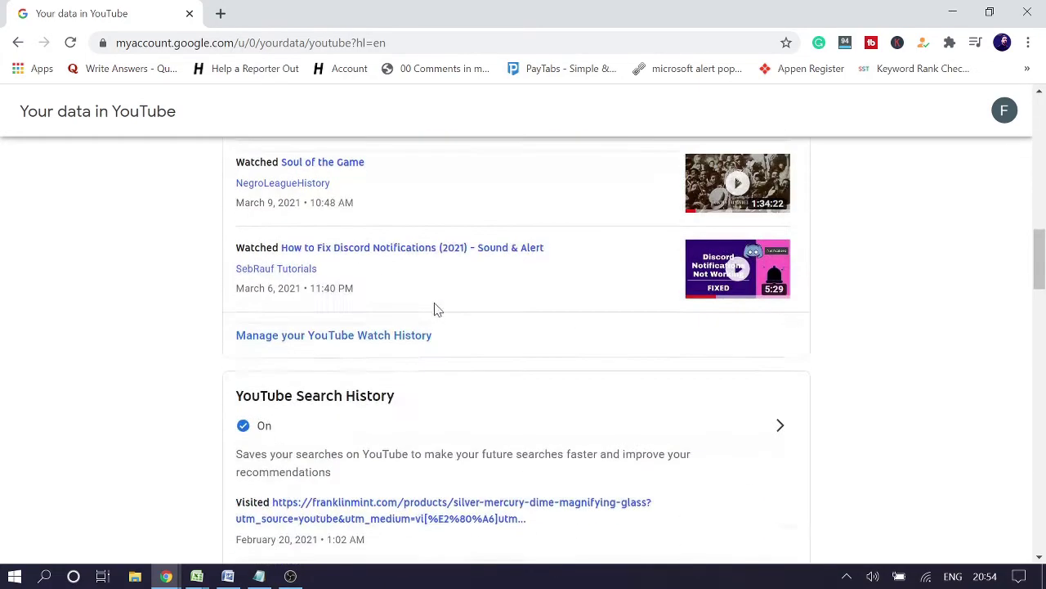
pyautogui.scroll(2, 384, 301)
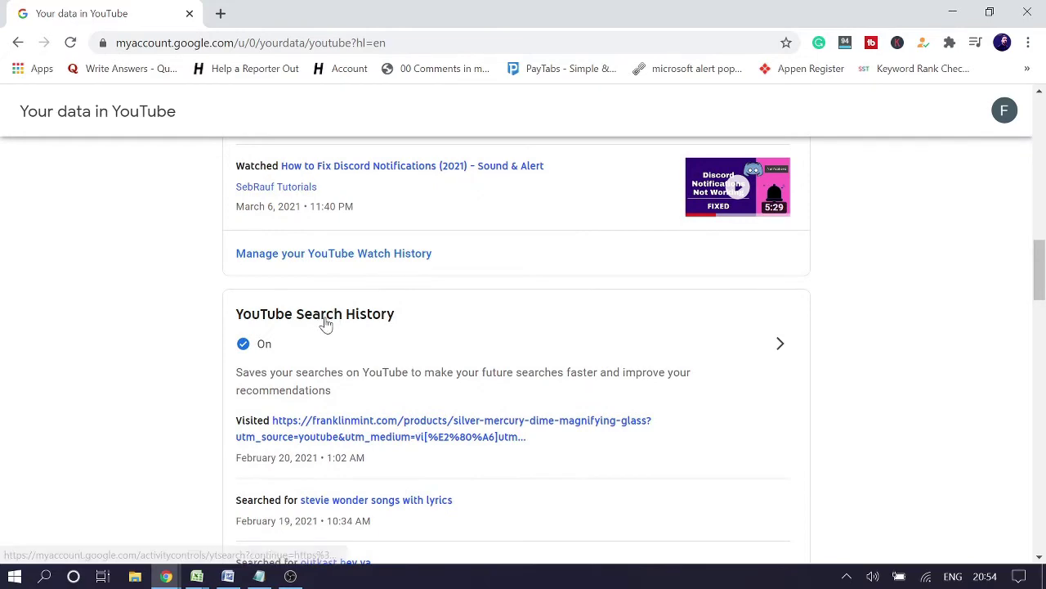
pyautogui.scroll(4, 365, 332)
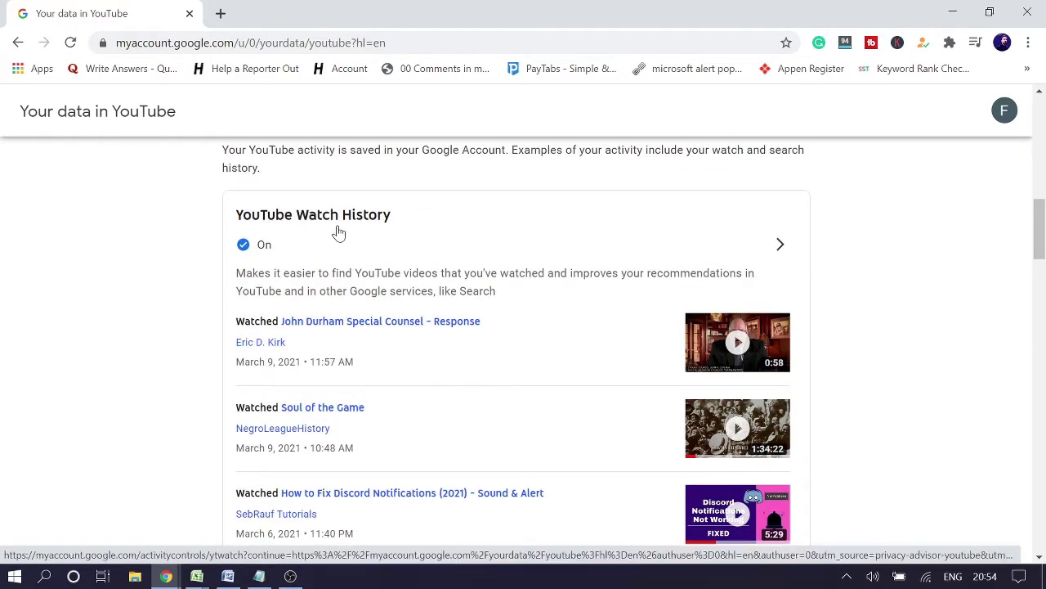
pyautogui.scroll(-1, 345, 286)
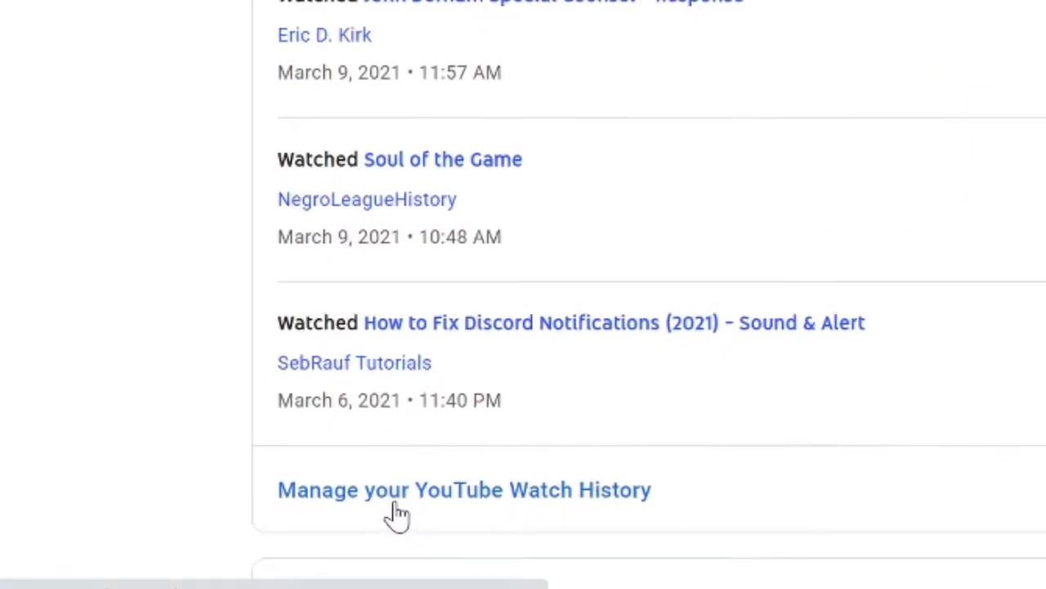
pyautogui.scroll(-1, 299, 501)
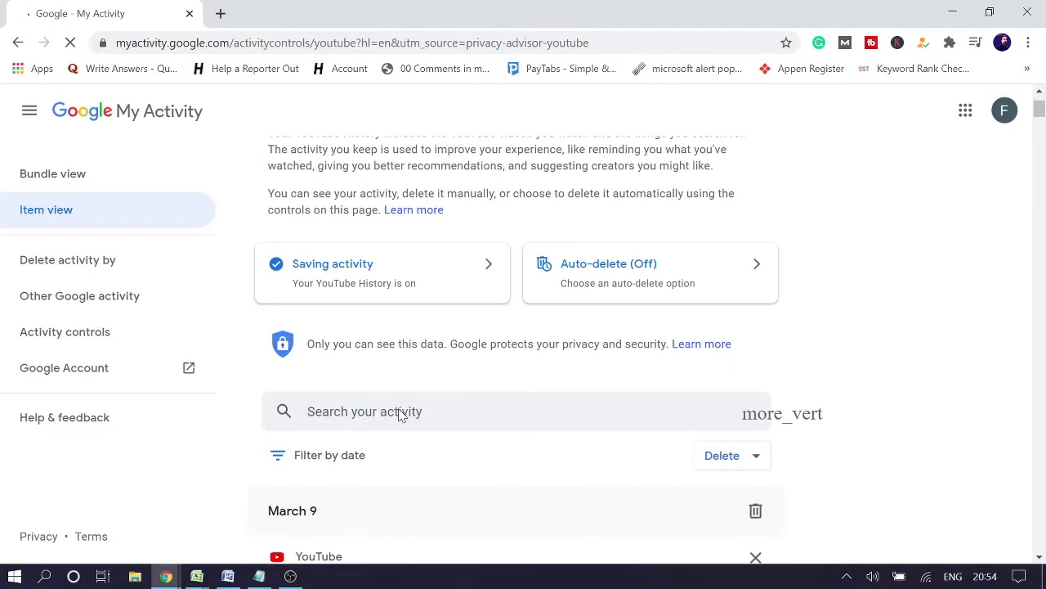
pyautogui.click(728, 464)
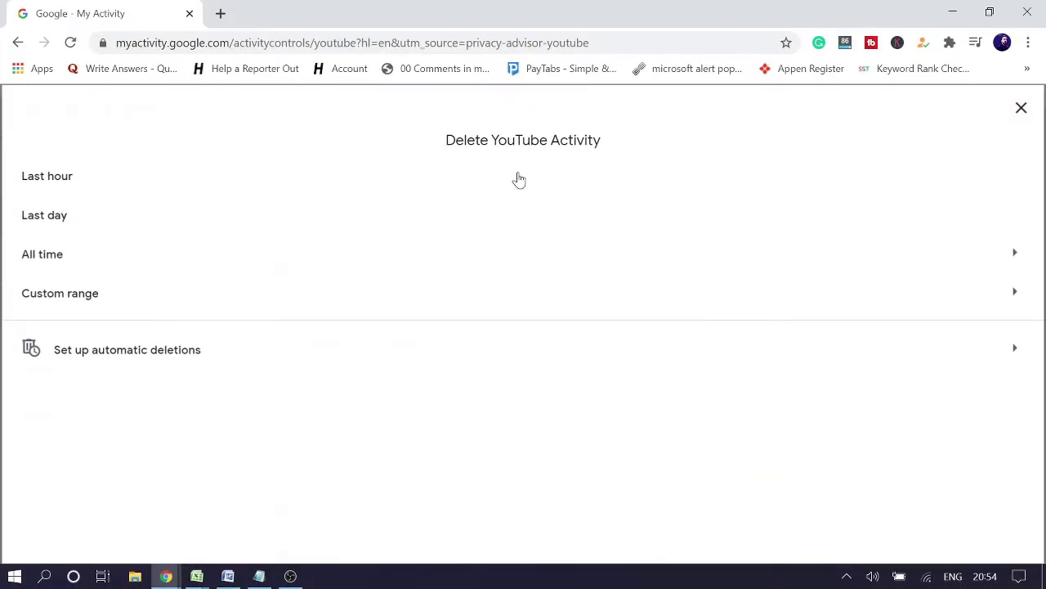
pyautogui.click(49, 258)
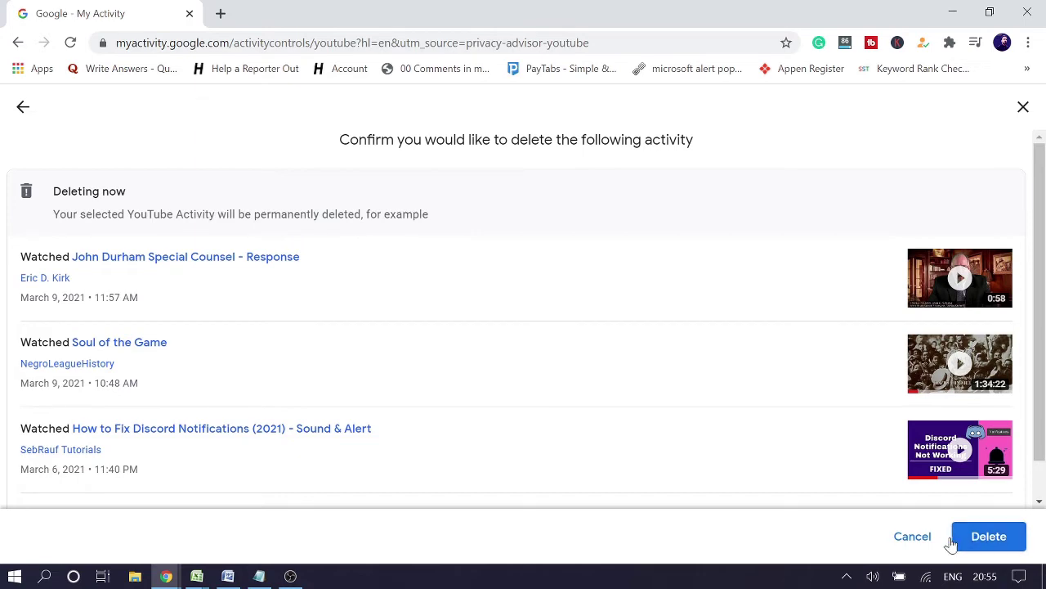
pyautogui.click(914, 542)
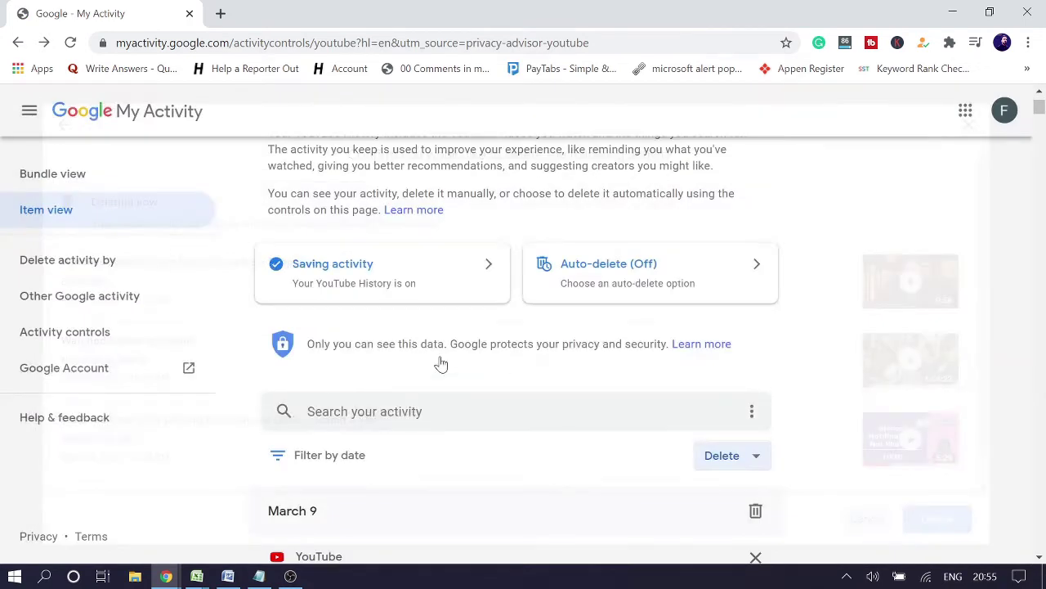
pyautogui.scroll(-5, 404, 290)
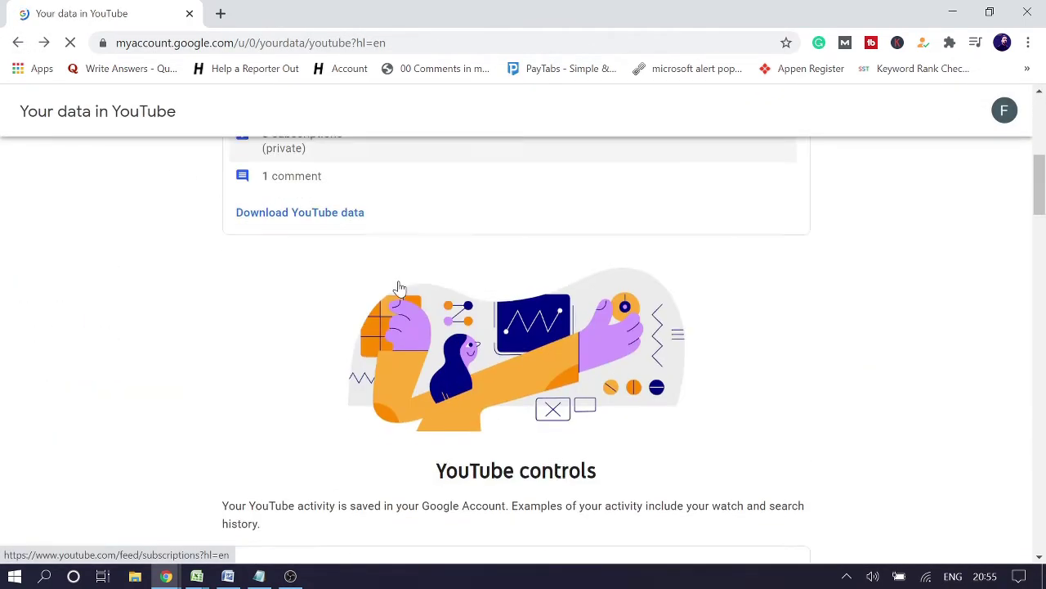
pyautogui.scroll(-8, 400, 288)
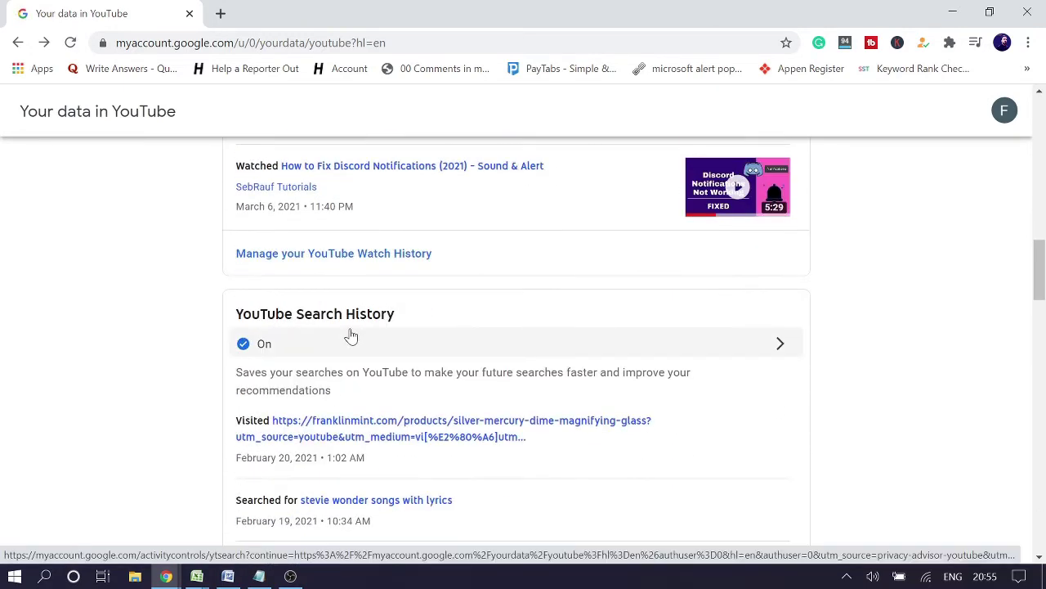
pyautogui.scroll(-2, 350, 335)
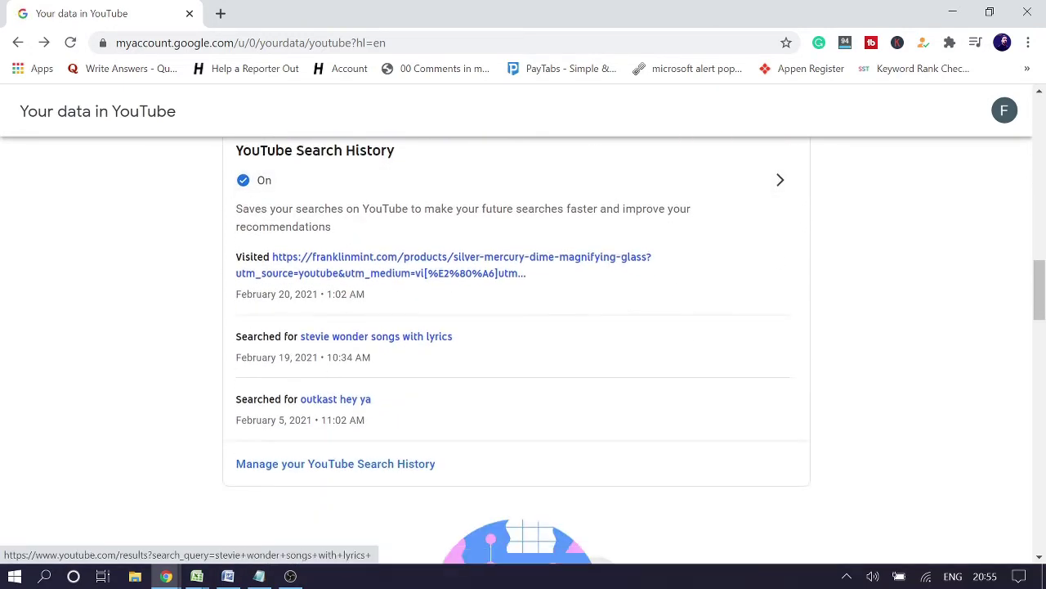
pyautogui.click(373, 467)
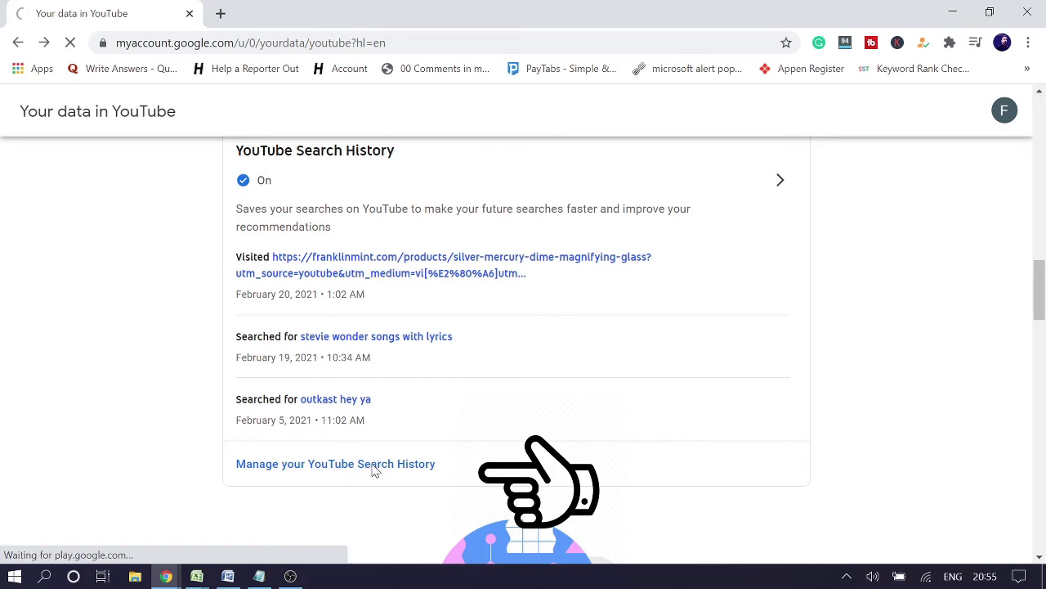
pyautogui.scroll(-1, 493, 395)
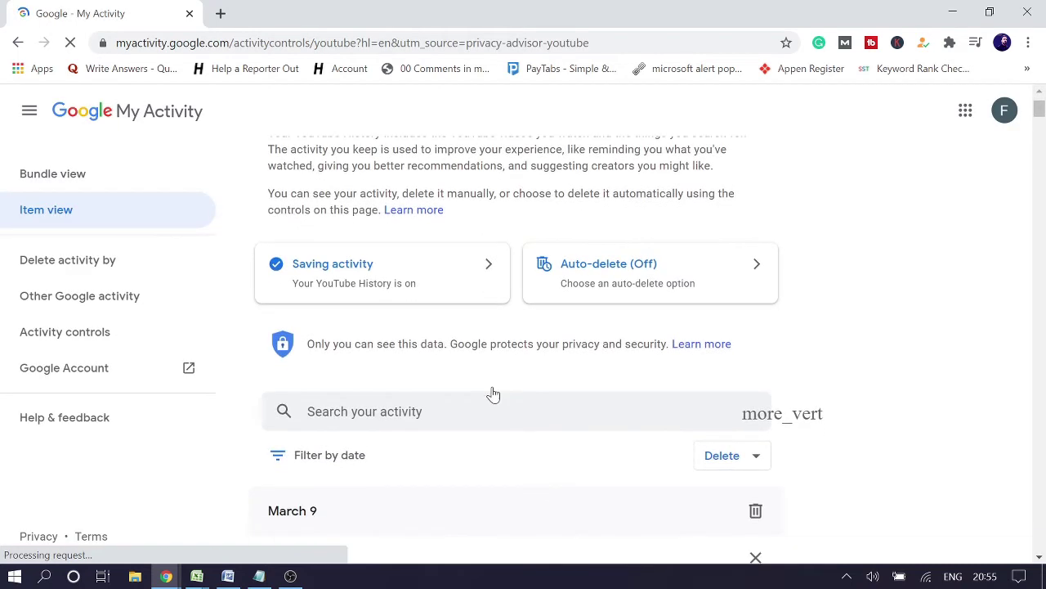
pyautogui.scroll(-1, 744, 487)
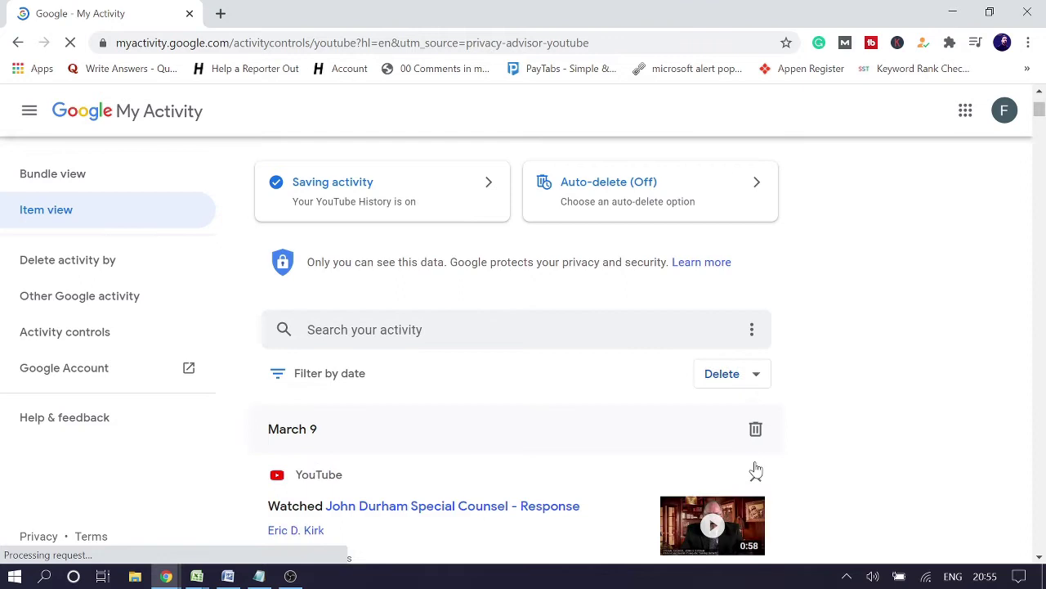
pyautogui.click(737, 378)
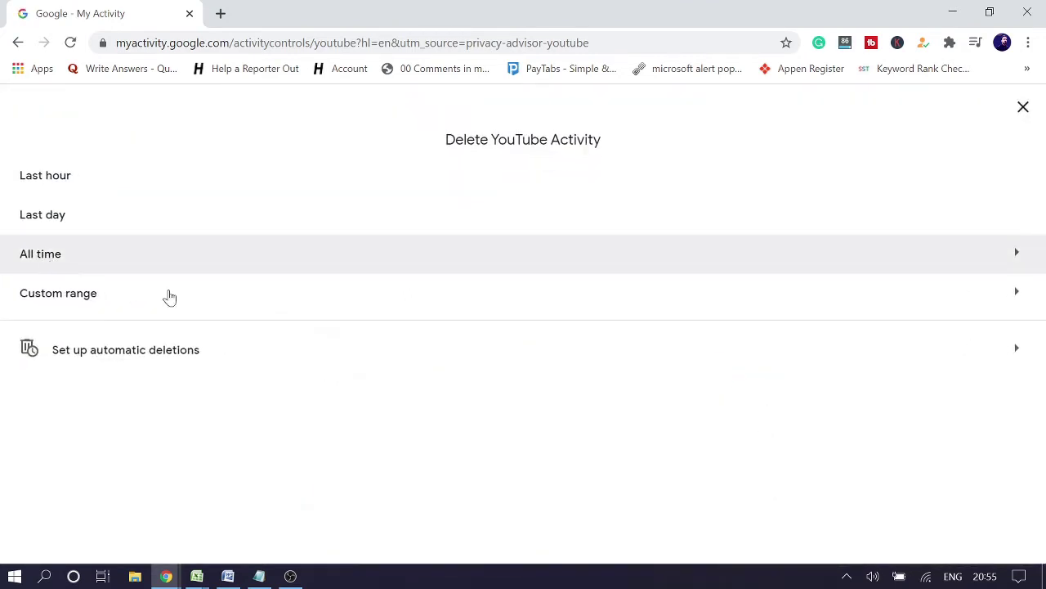
pyautogui.click(200, 235)
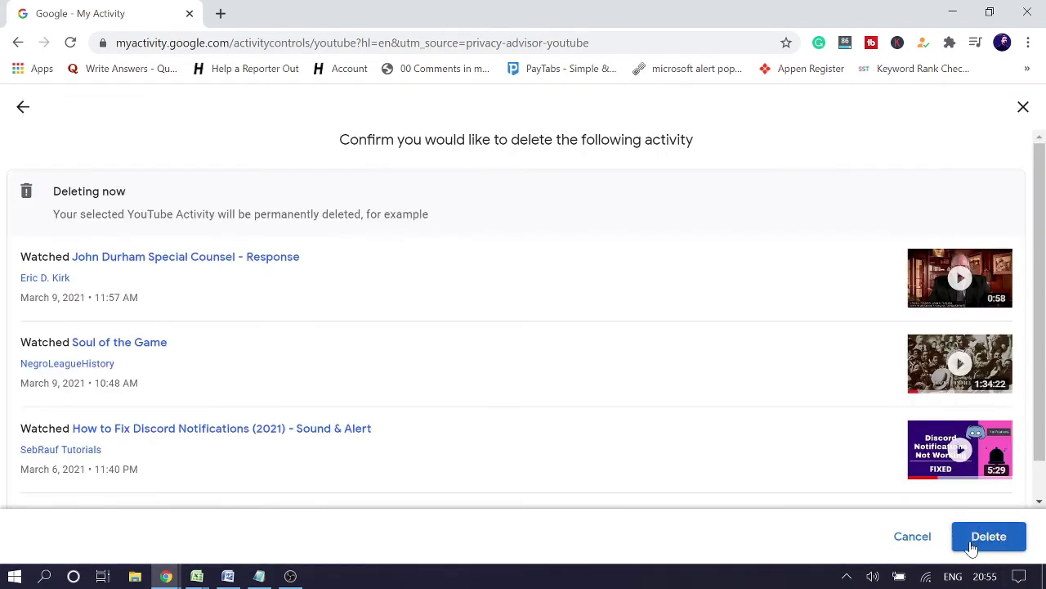
pyautogui.click(916, 543)
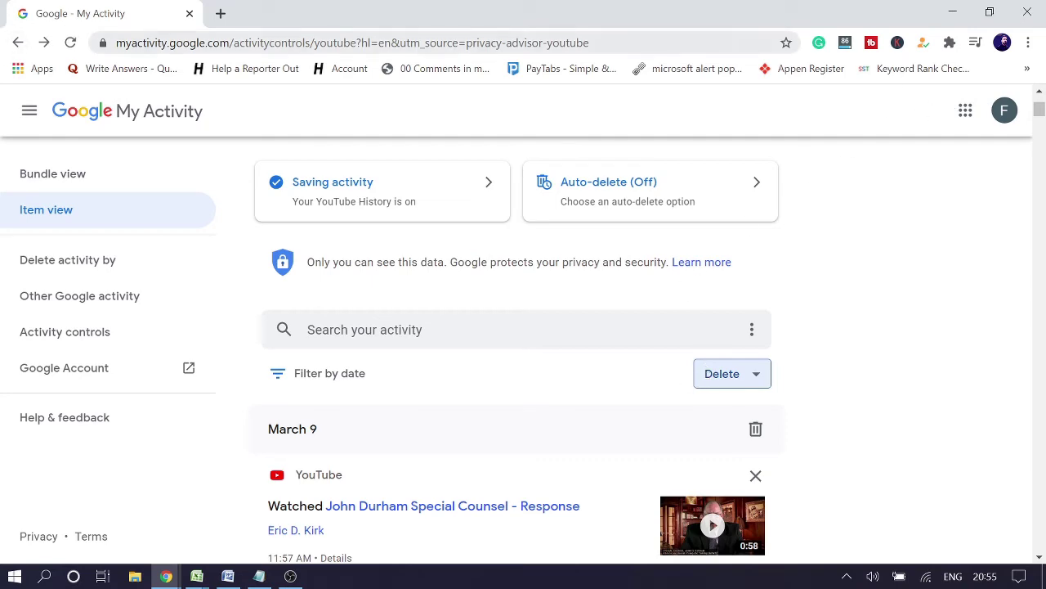
# - Load the YouTube home feed, then open and dismiss the Adsense tax form video's options
pyautogui.click(158, 45)
pyautogui.write('you')
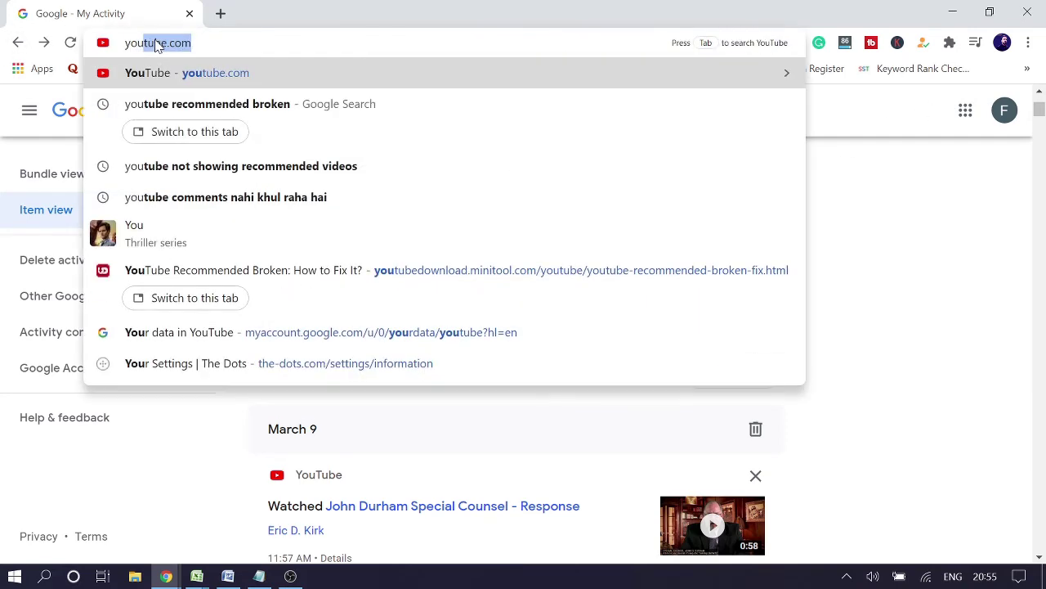
pyautogui.press('Return')
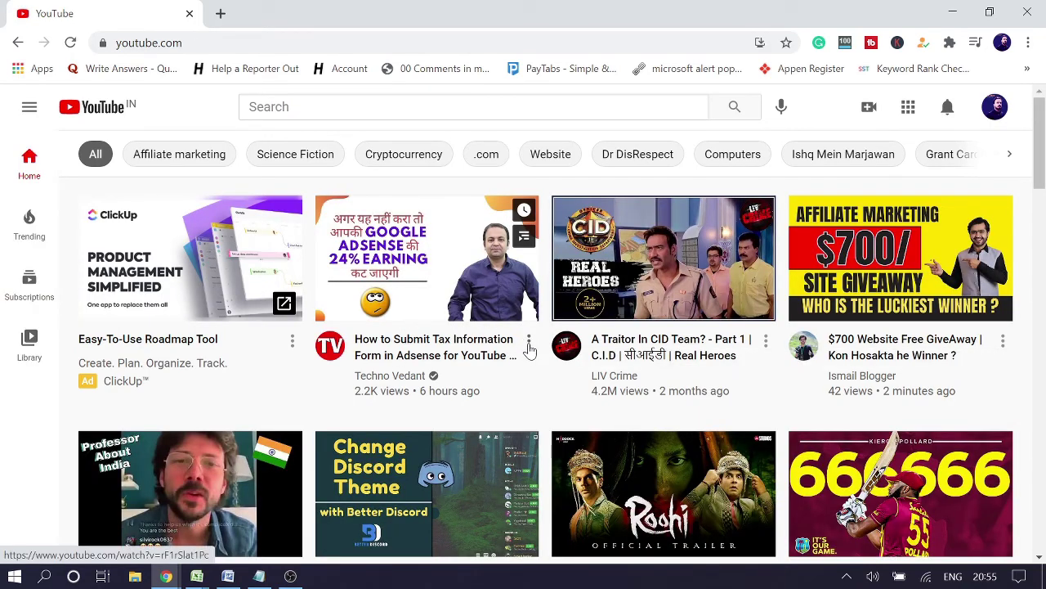
pyautogui.click(528, 341)
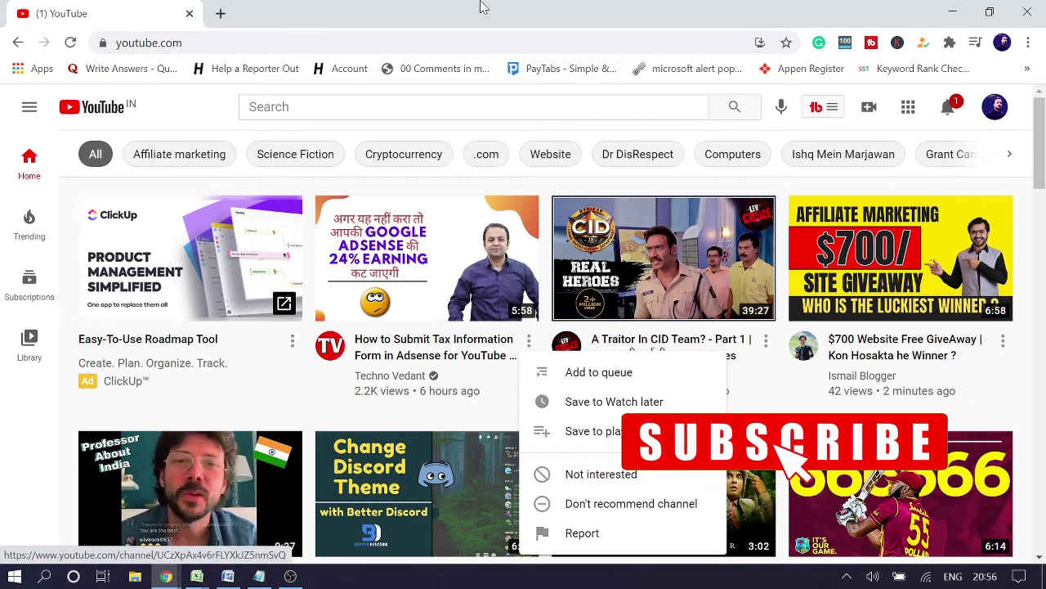
pyautogui.click(483, 110)
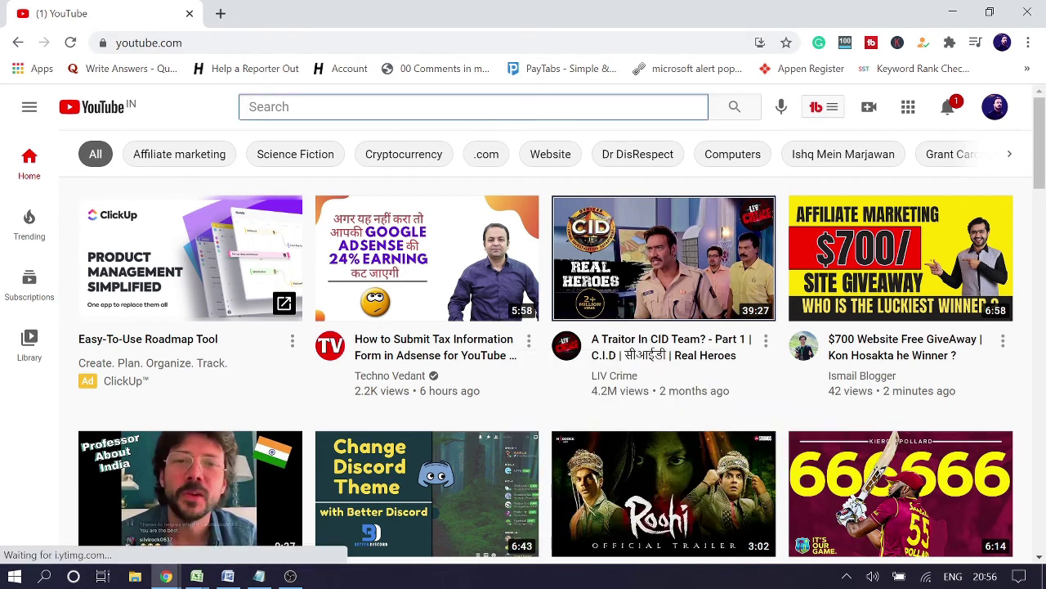